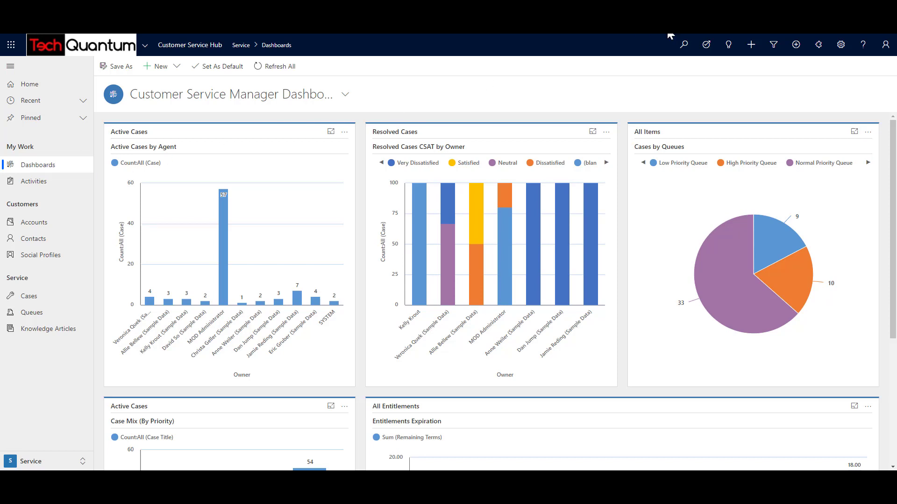
- Go to Advanced Settings and open the Settings areas list to reach Administration
{"action": "left_click", "coordinate": [839, 46]}
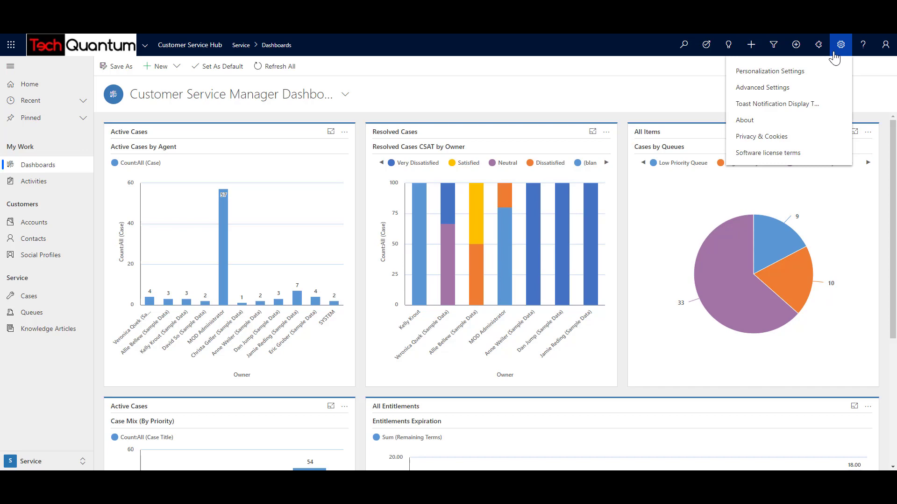
{"action": "left_click", "coordinate": [768, 88]}
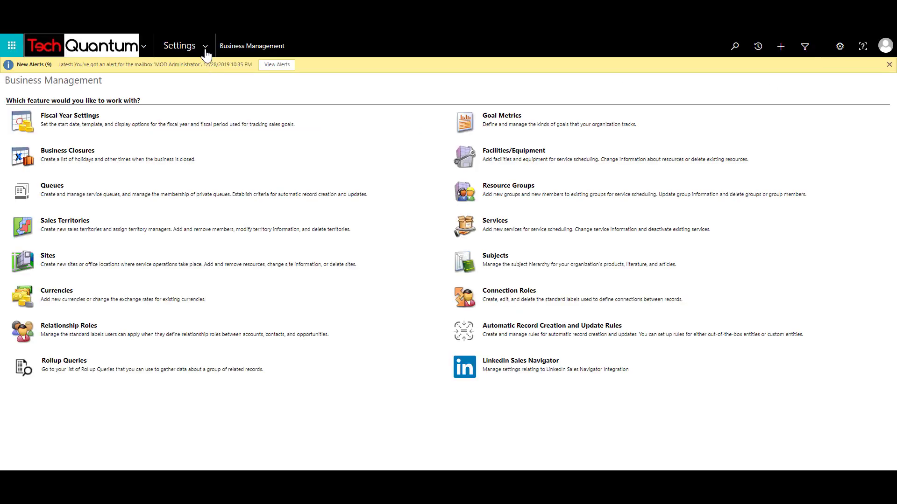
{"action": "left_click", "coordinate": [206, 46]}
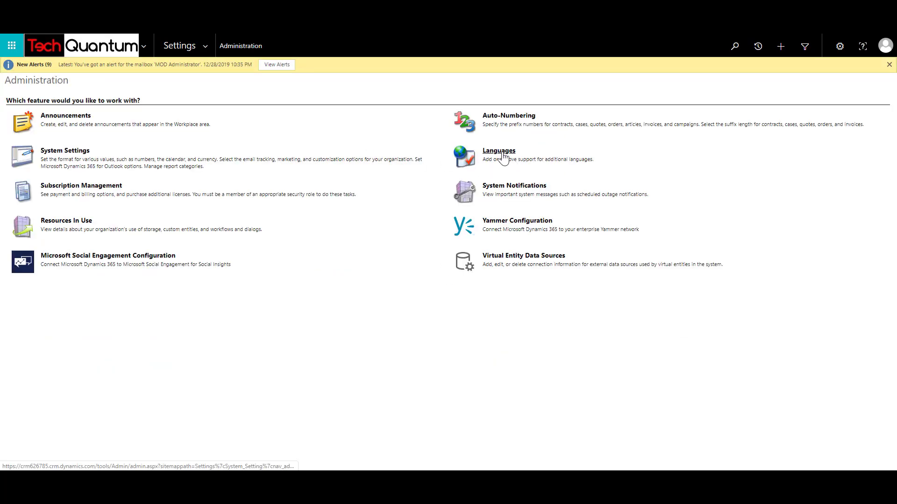
- Open Language Settings and tick, then untick, Basque in the language list
{"action": "left_click", "coordinate": [503, 157]}
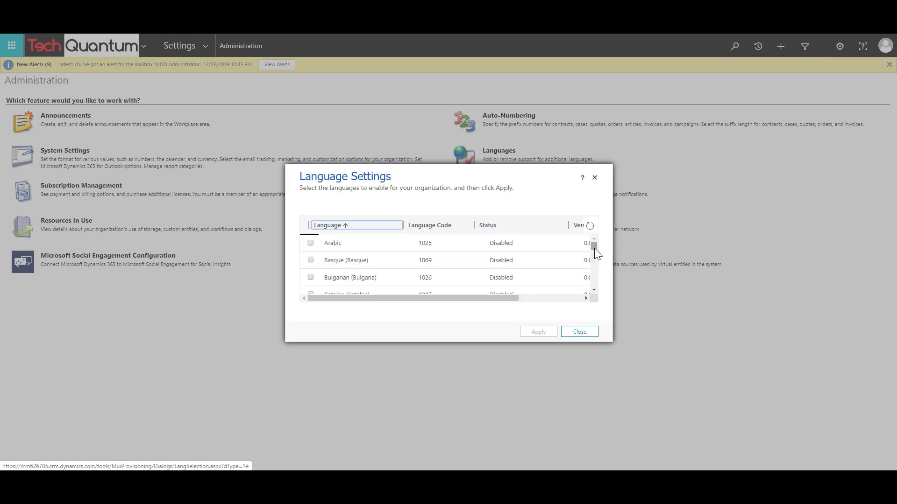
{"action": "left_click_drag", "start_coordinate": [594, 247], "coordinate": [594, 269]}
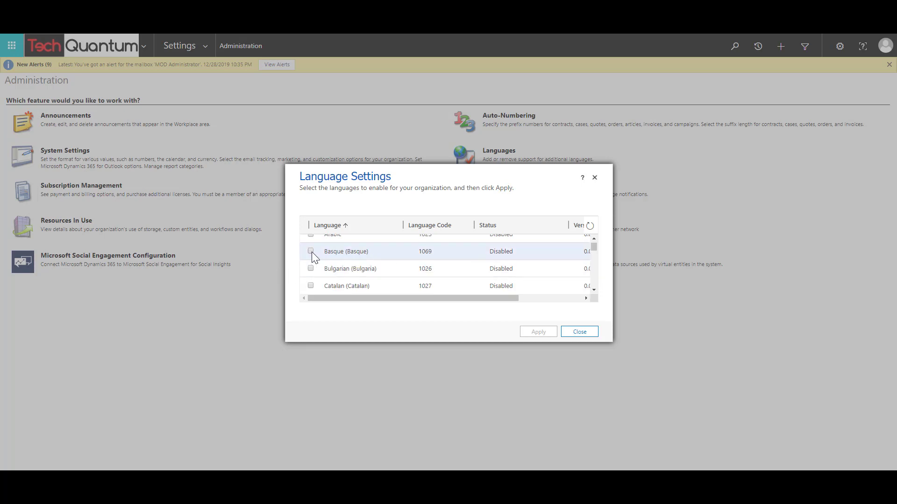
{"action": "left_click", "coordinate": [310, 251]}
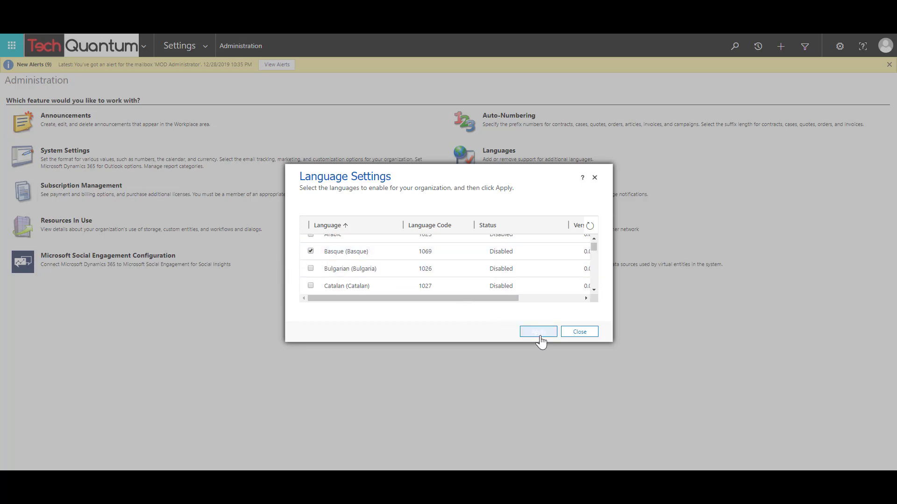
{"action": "left_click", "coordinate": [310, 252]}
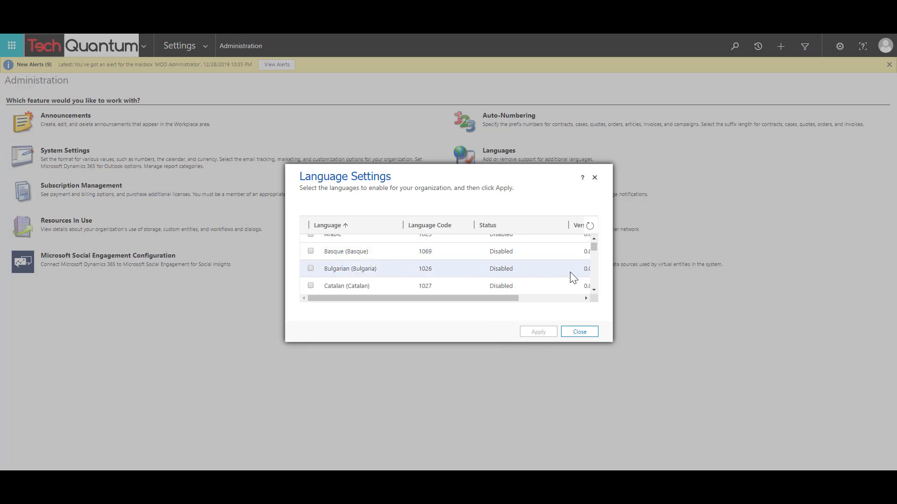
{"action": "left_click_drag", "start_coordinate": [593, 246], "coordinate": [599, 259]}
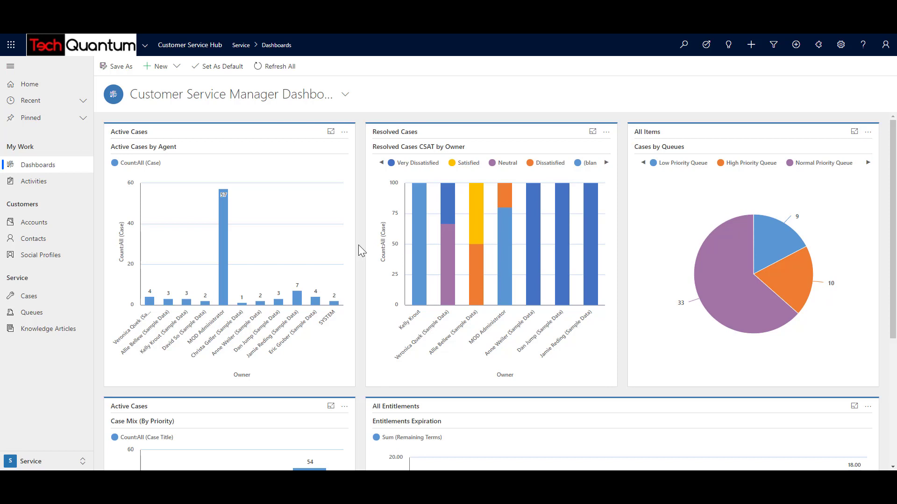
- In Personalization Settings, set User Interface and Help Language to French and save
{"action": "left_click", "coordinate": [840, 45]}
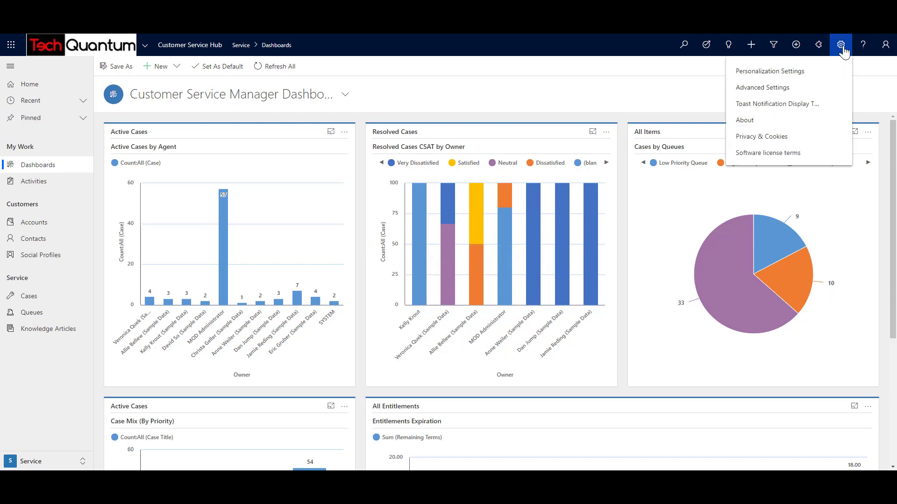
{"action": "left_click", "coordinate": [809, 73]}
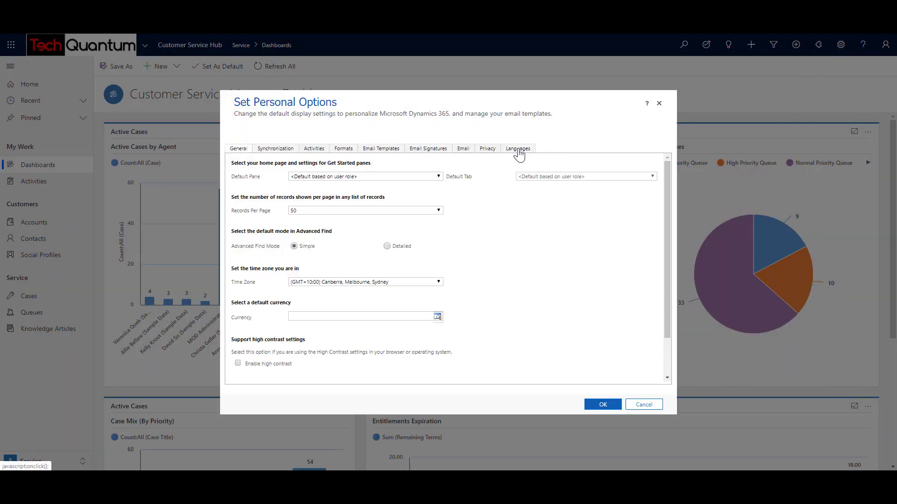
{"action": "left_click", "coordinate": [519, 148]}
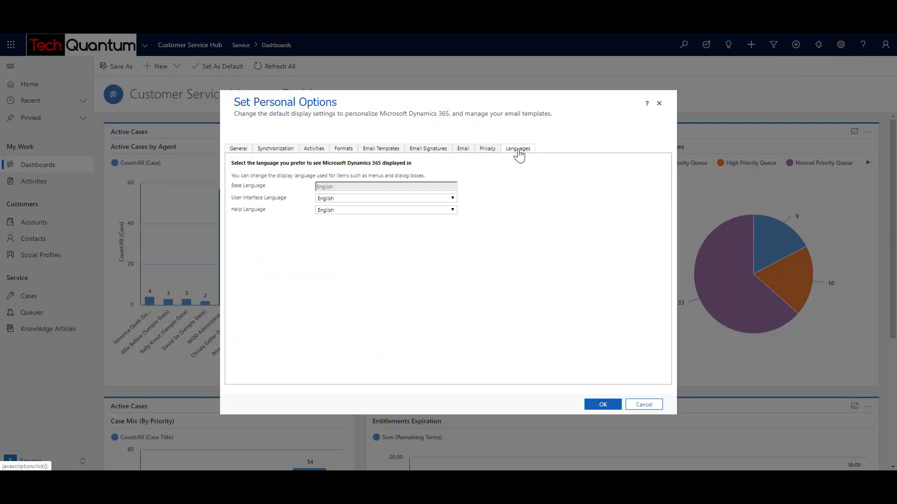
{"action": "left_click", "coordinate": [381, 200]}
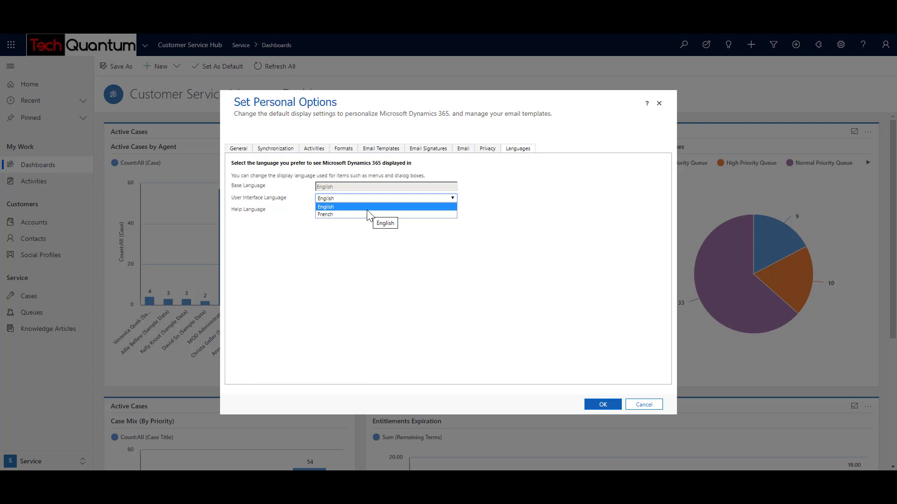
{"action": "left_click", "coordinate": [339, 214]}
{"action": "left_click", "coordinate": [333, 227]}
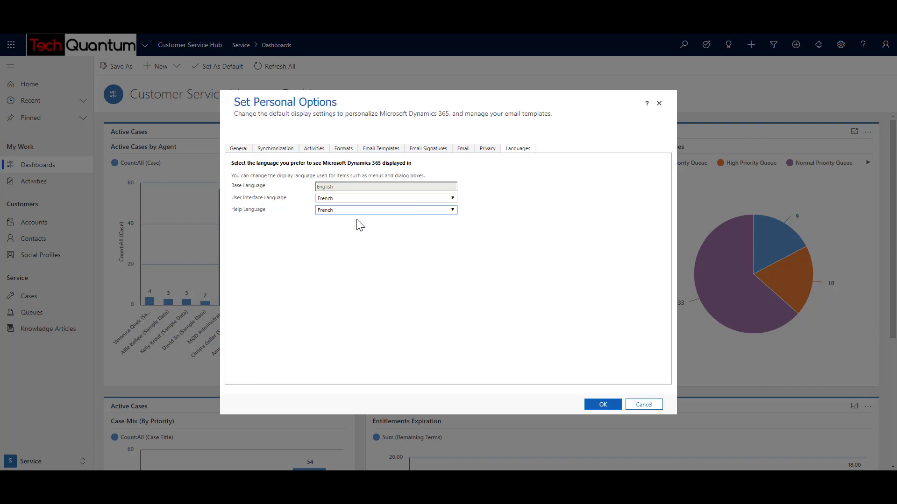
{"action": "left_click", "coordinate": [601, 405]}
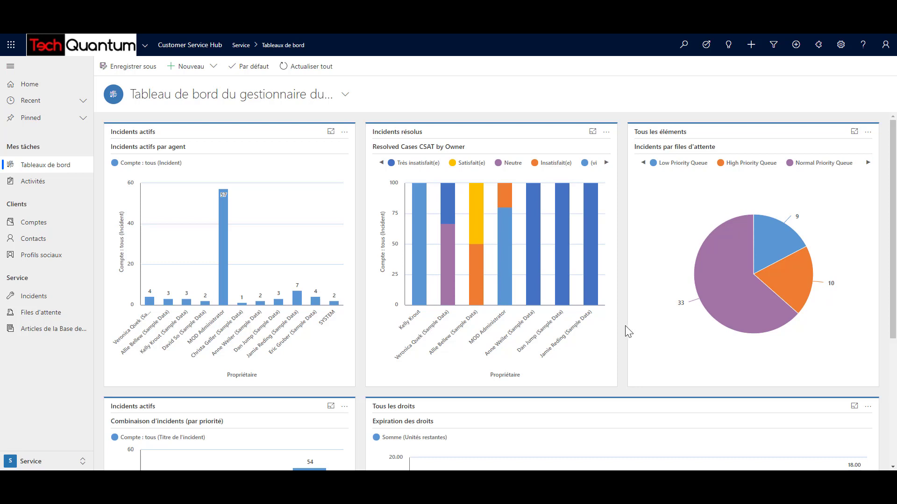
- In Personalization Settings, set Langue de l'interface utilisateur to Anglais and save
{"action": "left_click", "coordinate": [841, 45]}
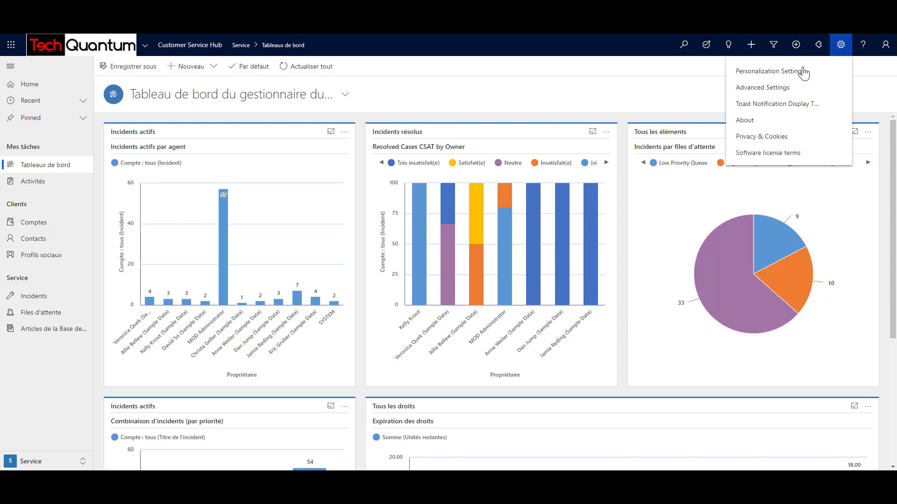
{"action": "left_click", "coordinate": [778, 71]}
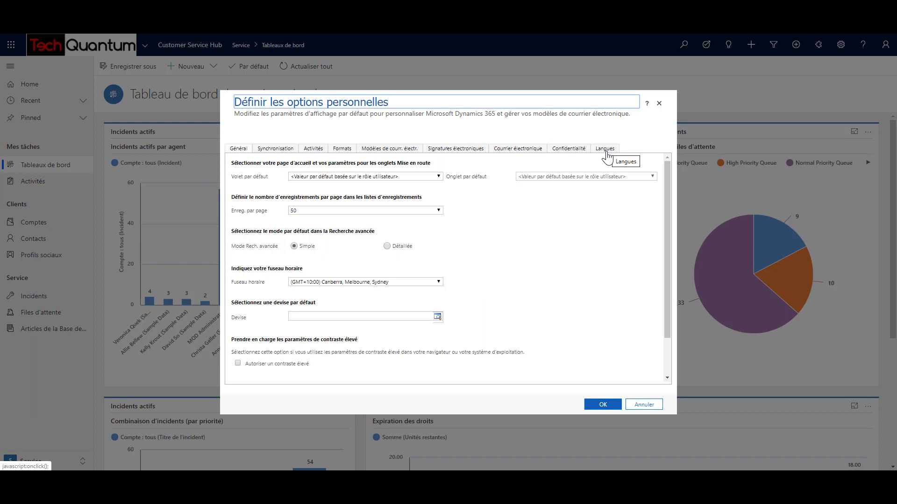
{"action": "left_click", "coordinate": [604, 148]}
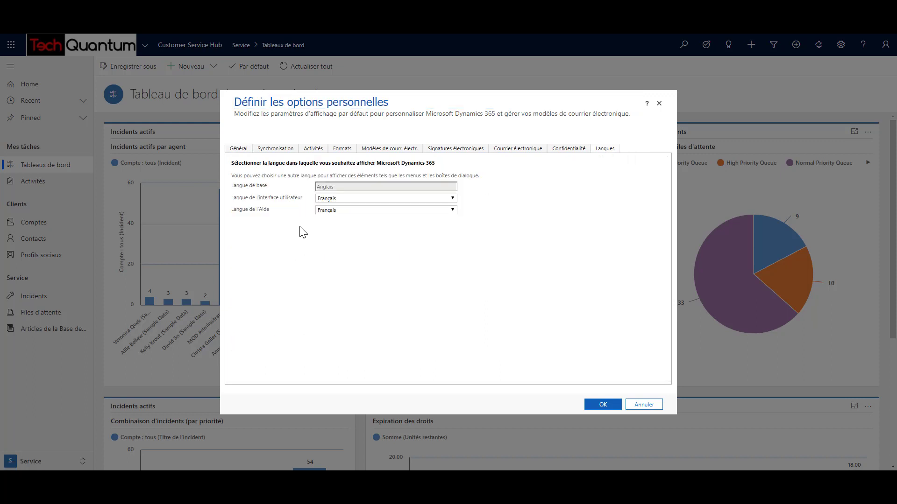
{"action": "left_click", "coordinate": [351, 198]}
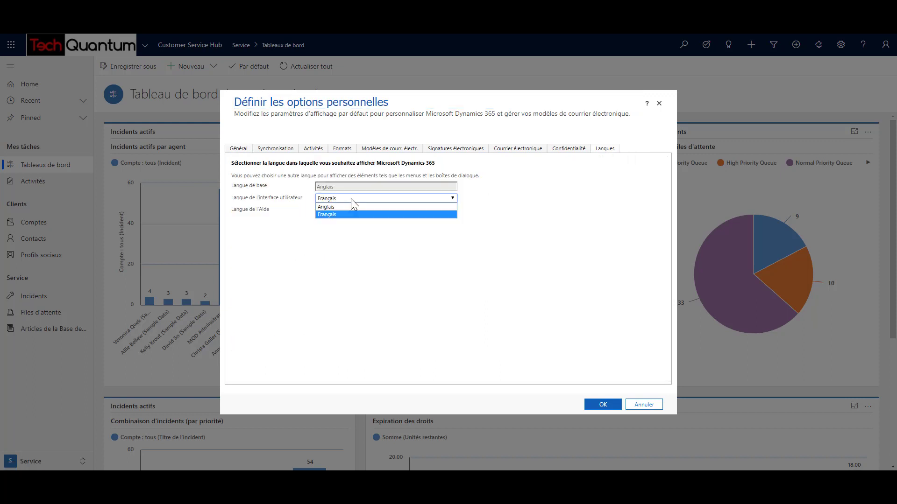
{"action": "left_click", "coordinate": [326, 207]}
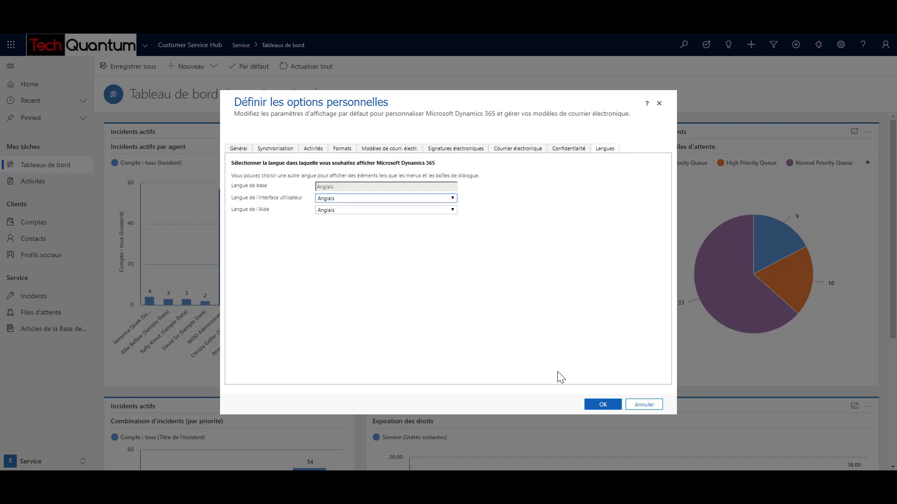
{"action": "left_click", "coordinate": [602, 404]}
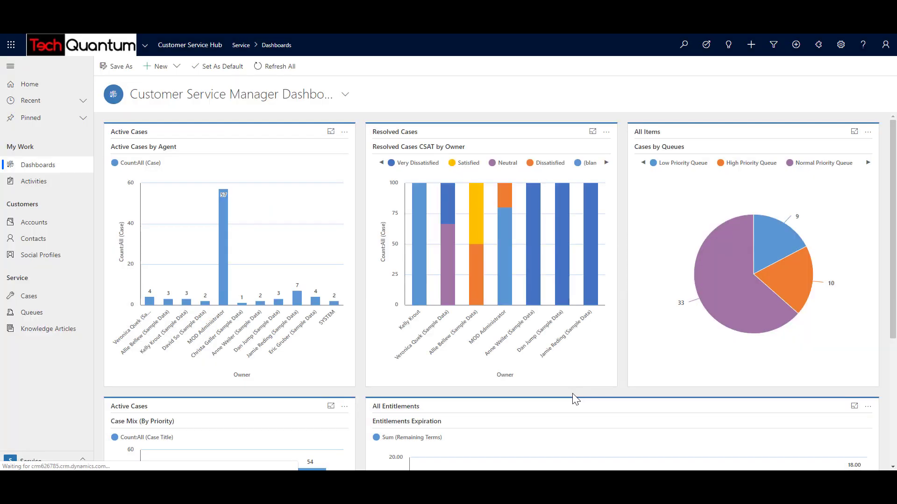